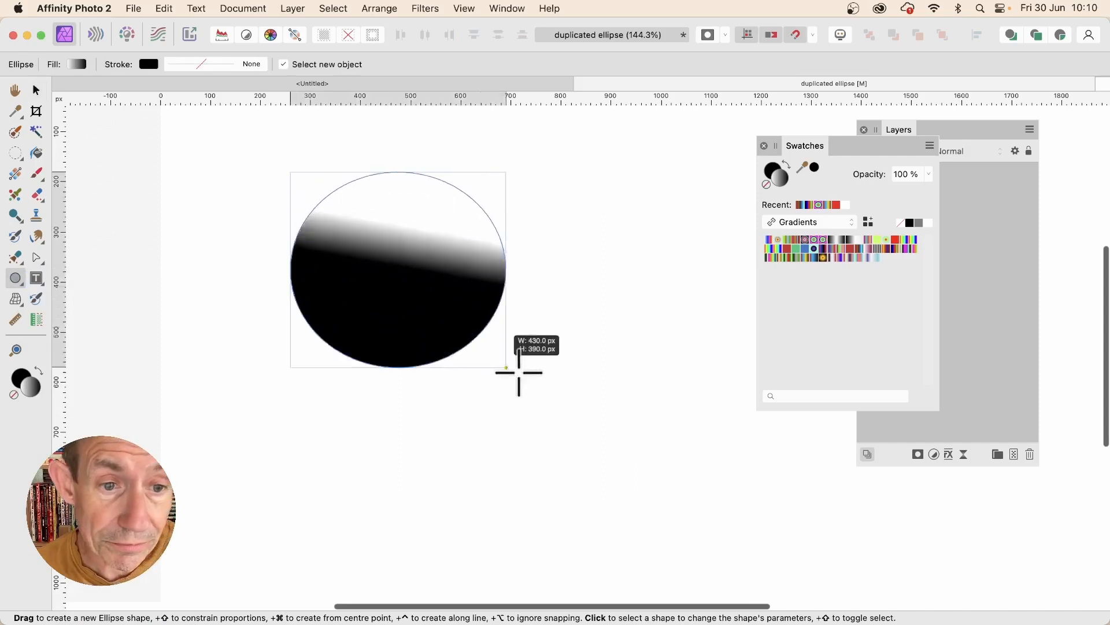
Step: Redraw the ellipse's gradient from its lower left past the upper right edge and apply a multicoloured radial gradient preset
left_click(16, 174)
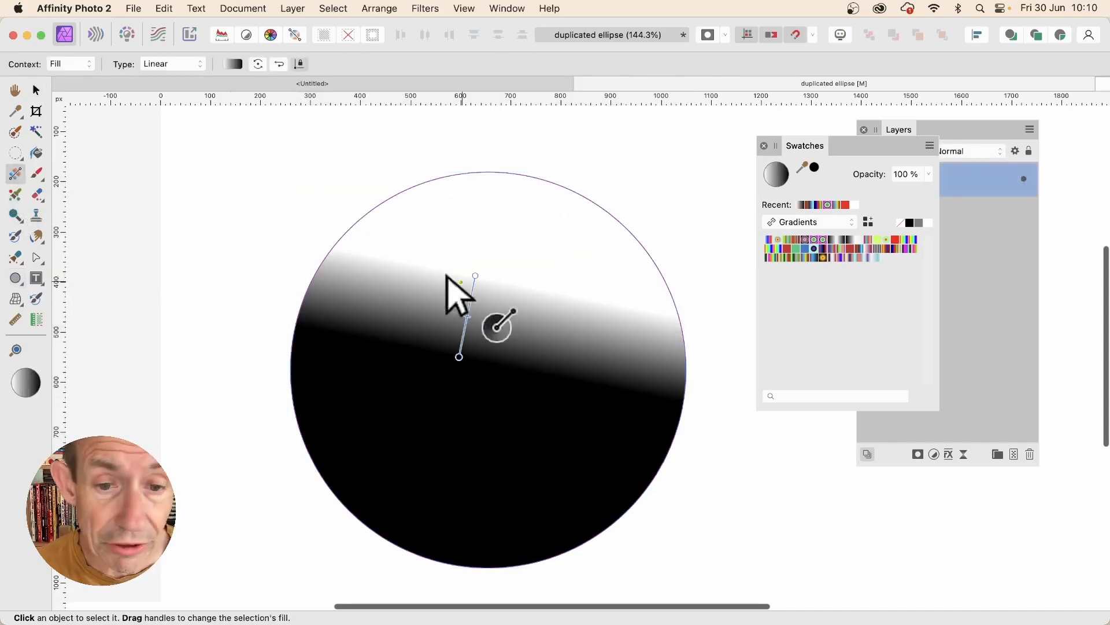
left_click_drag(431, 267, 633, 464)
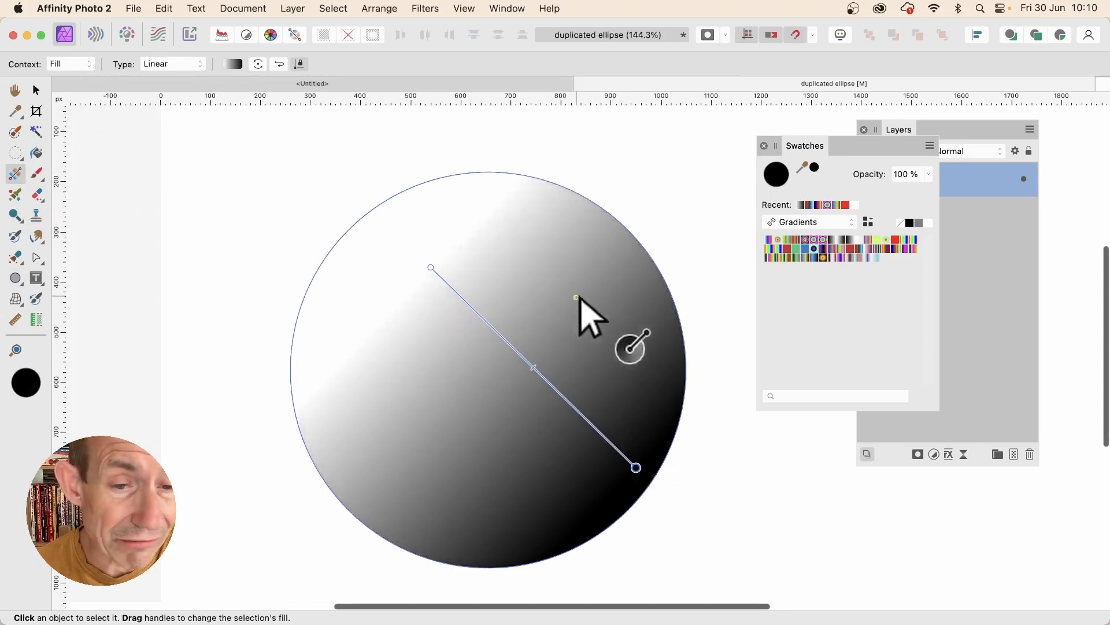
left_click_drag(370, 388, 689, 231)
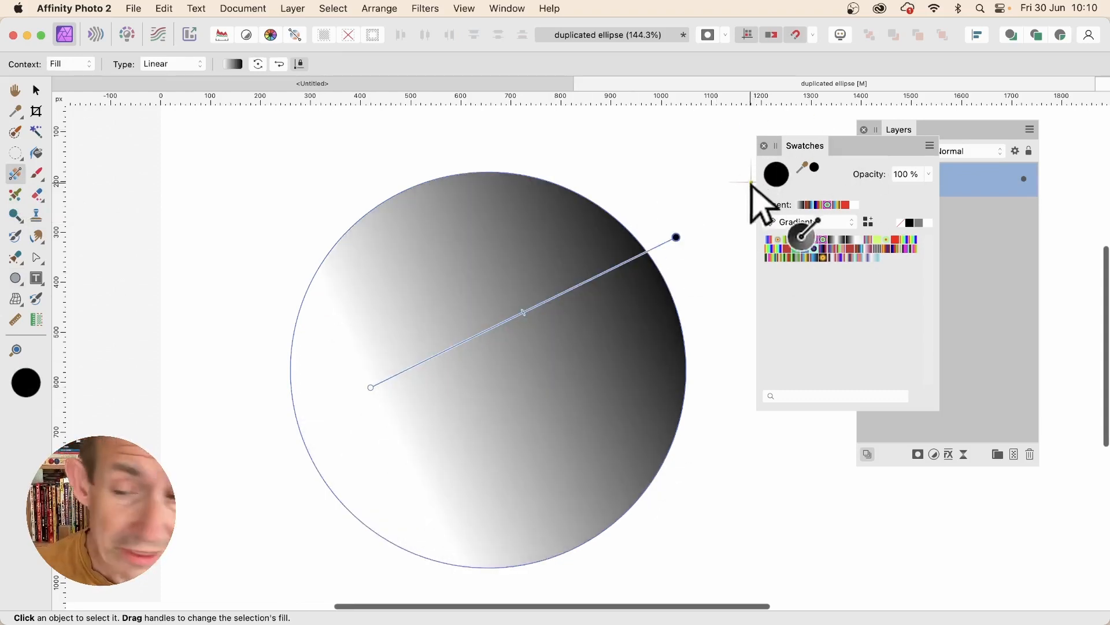
left_click(813, 248)
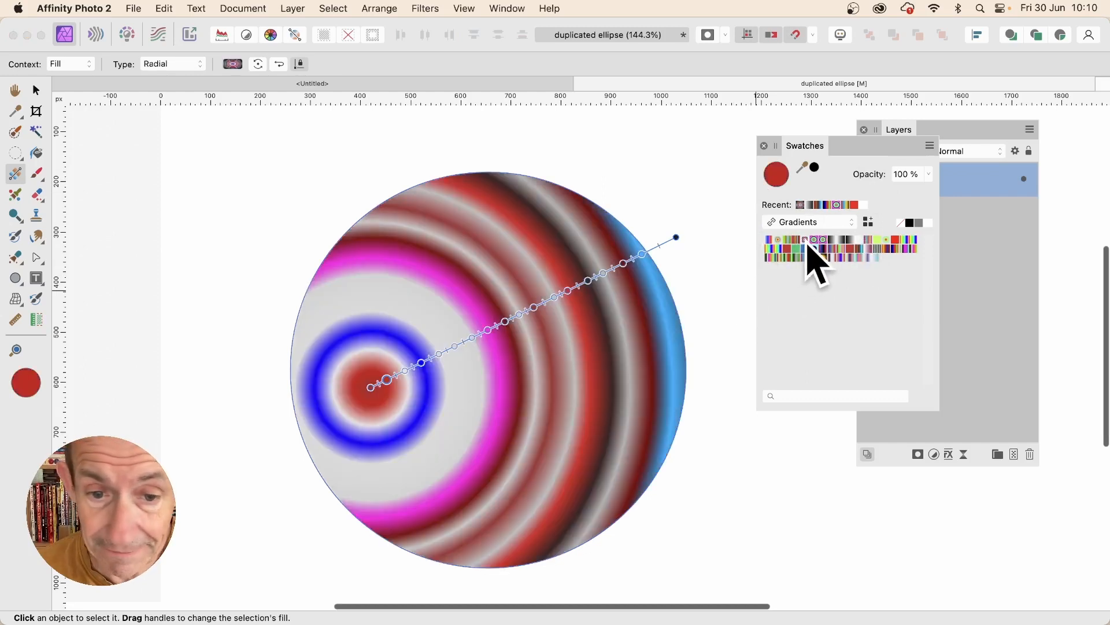
Step: Create a linked duplicate of the ellipse and rotate the copy partway clockwise
left_click(289, 8)
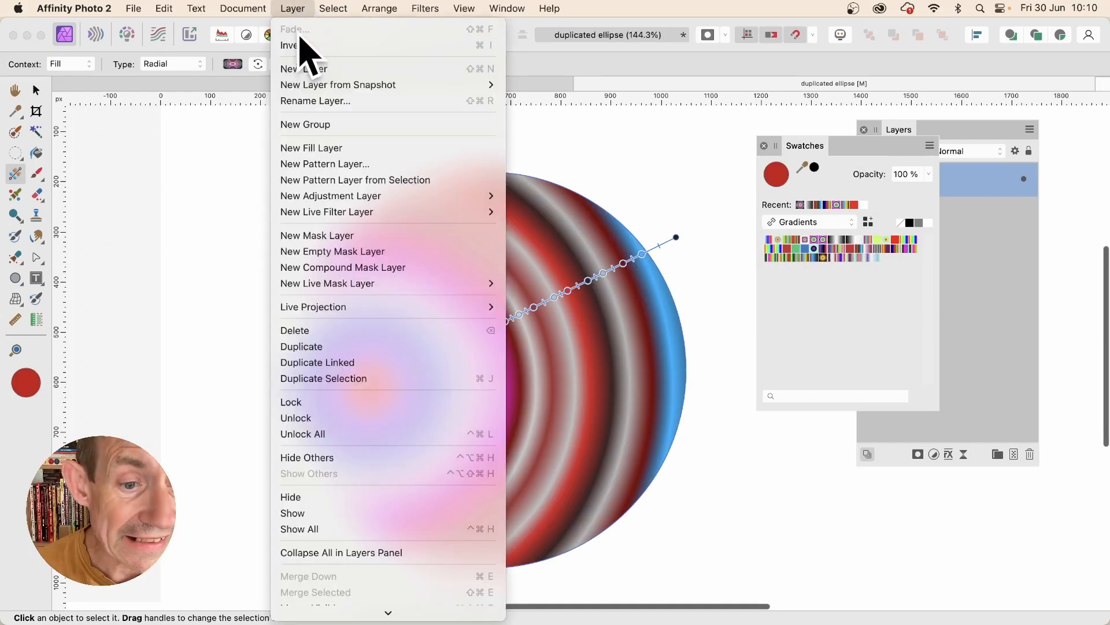
left_click(321, 363)
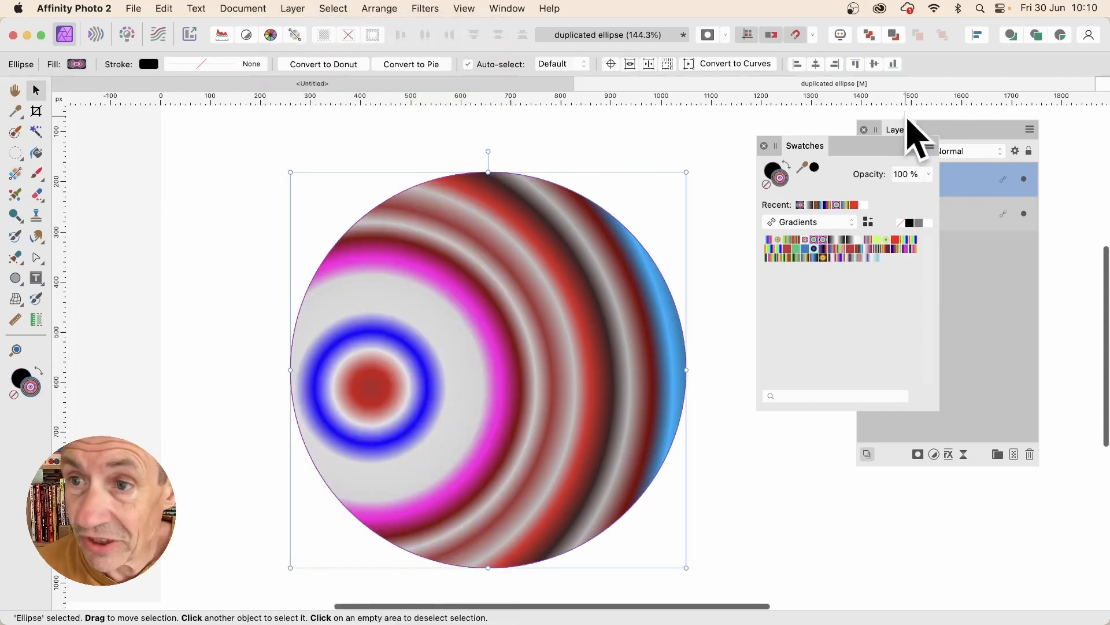
left_click(911, 134)
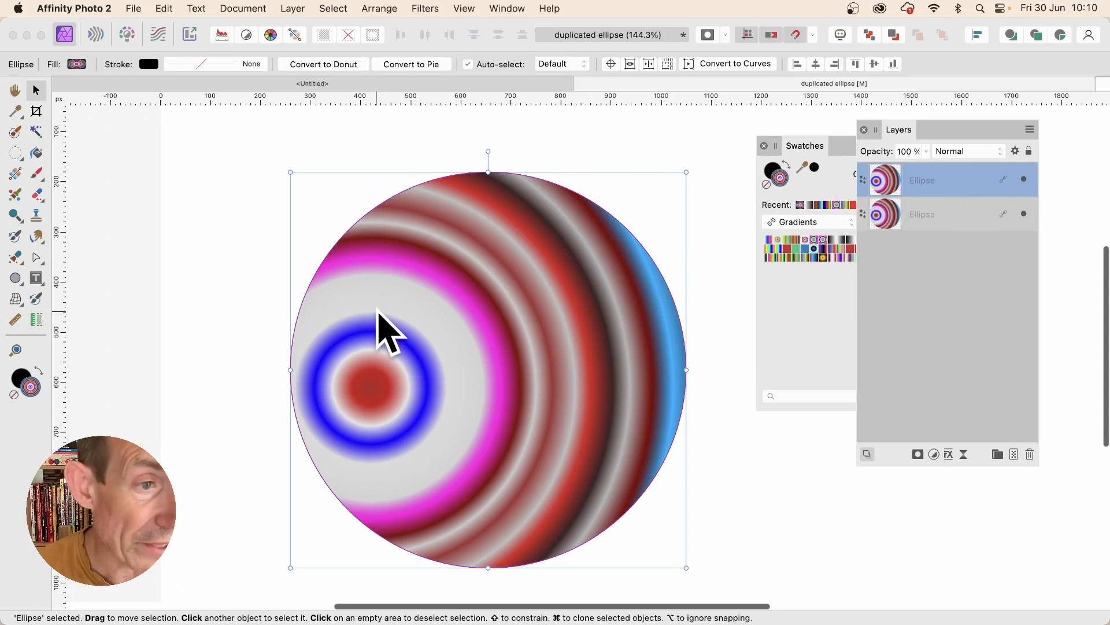
left_click(36, 87)
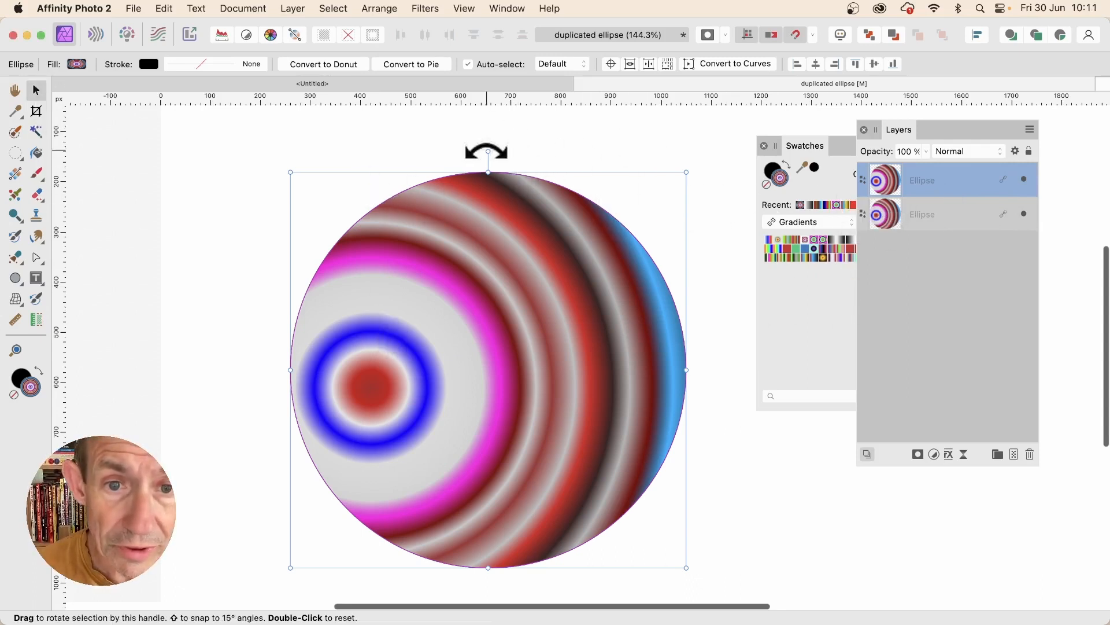
left_click_drag(488, 151, 598, 181)
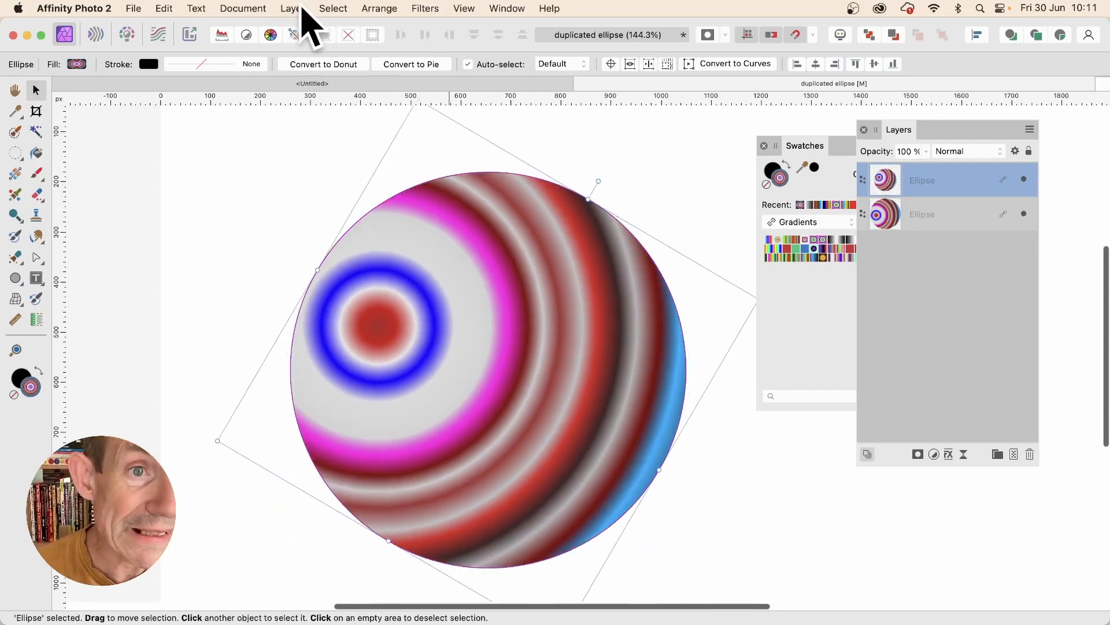
Step: Add two more linked duplicates of the ellipse, rotating each one further clockwise than the previous copy
left_click(298, 9)
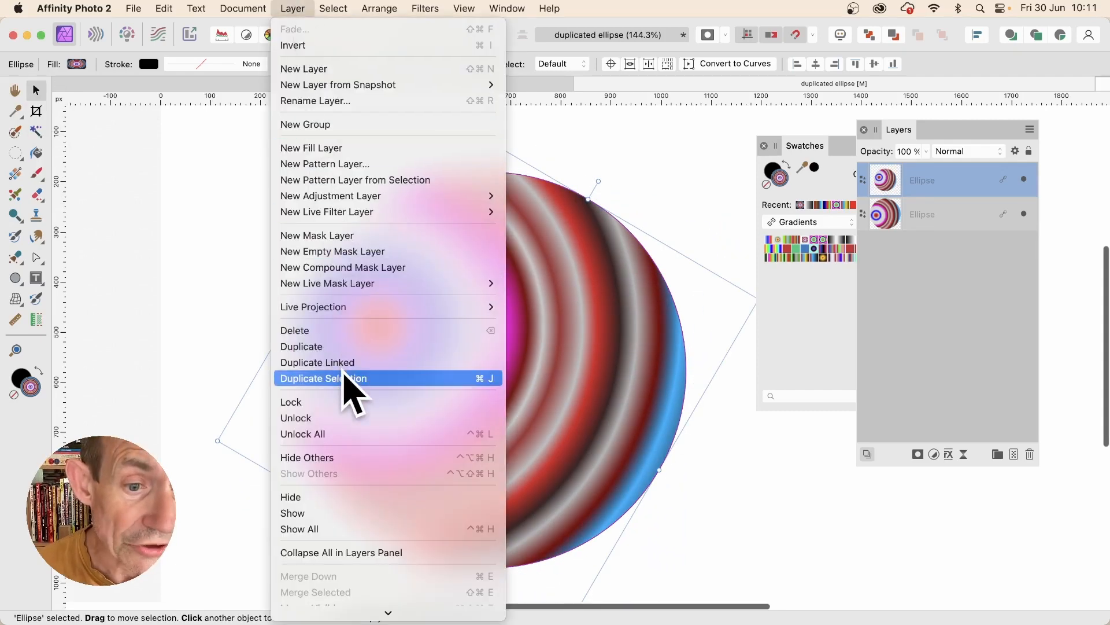
left_click(345, 364)
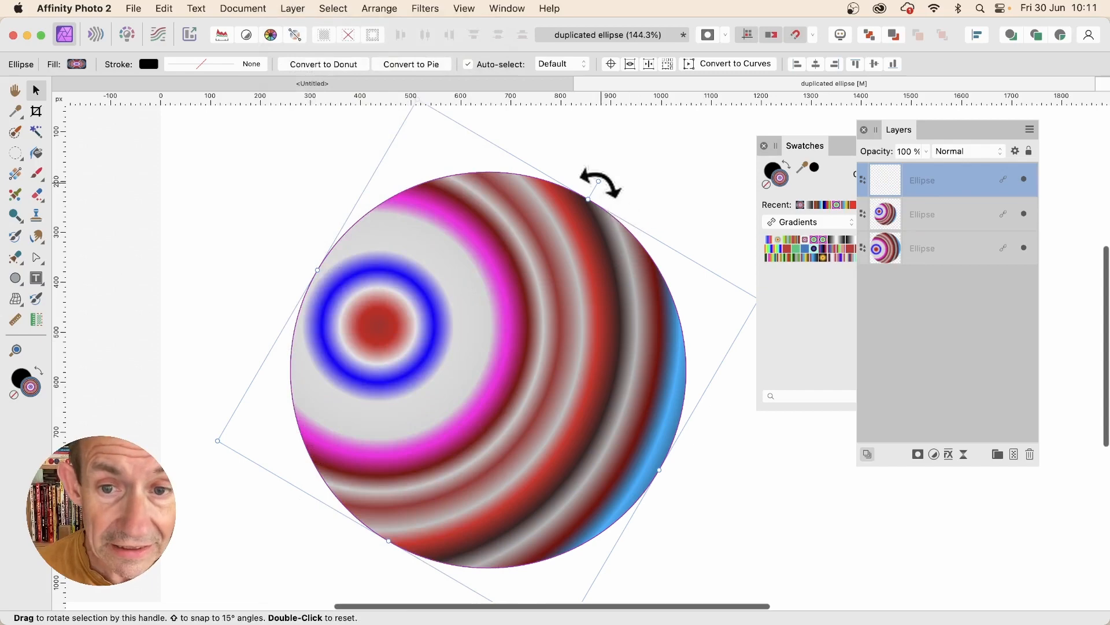
left_click_drag(599, 182, 662, 276)
left_click(293, 8)
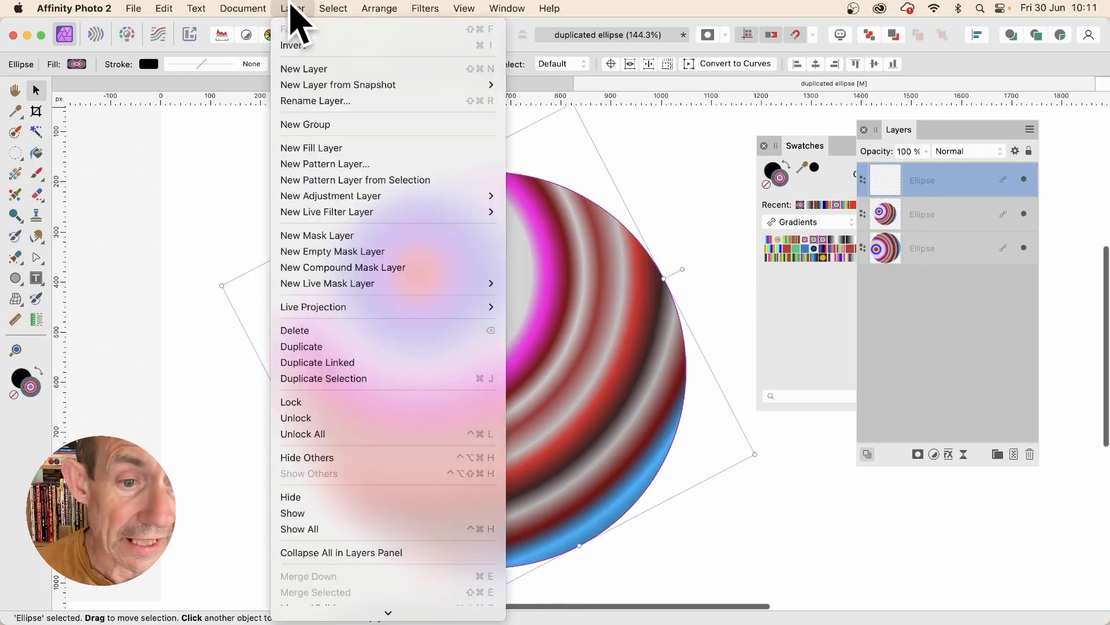
left_click(324, 362)
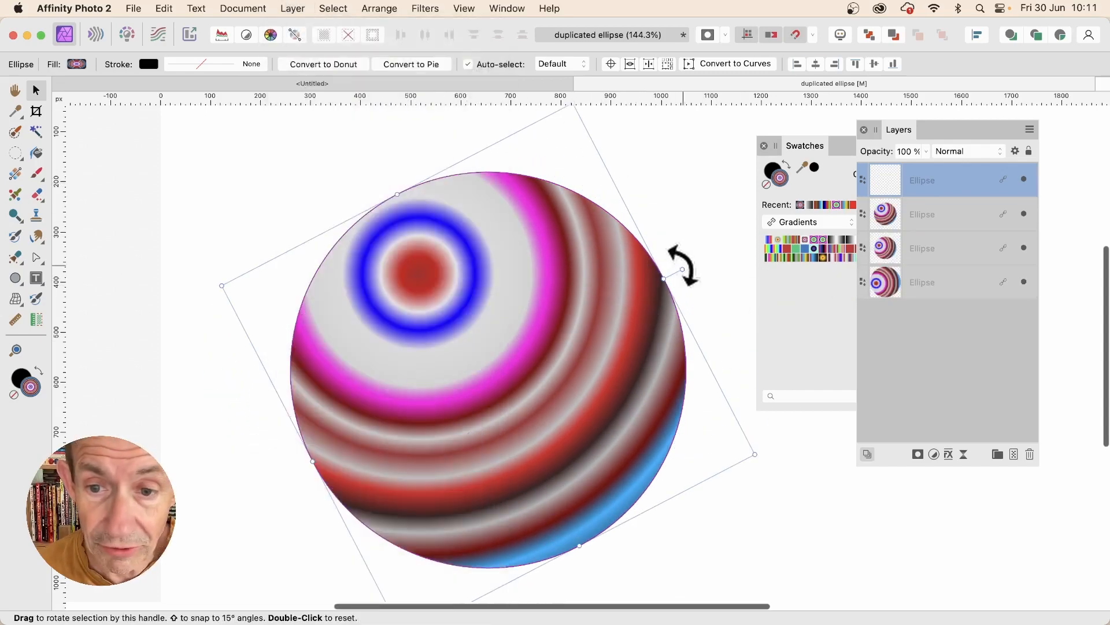
left_click_drag(682, 270, 716, 350)
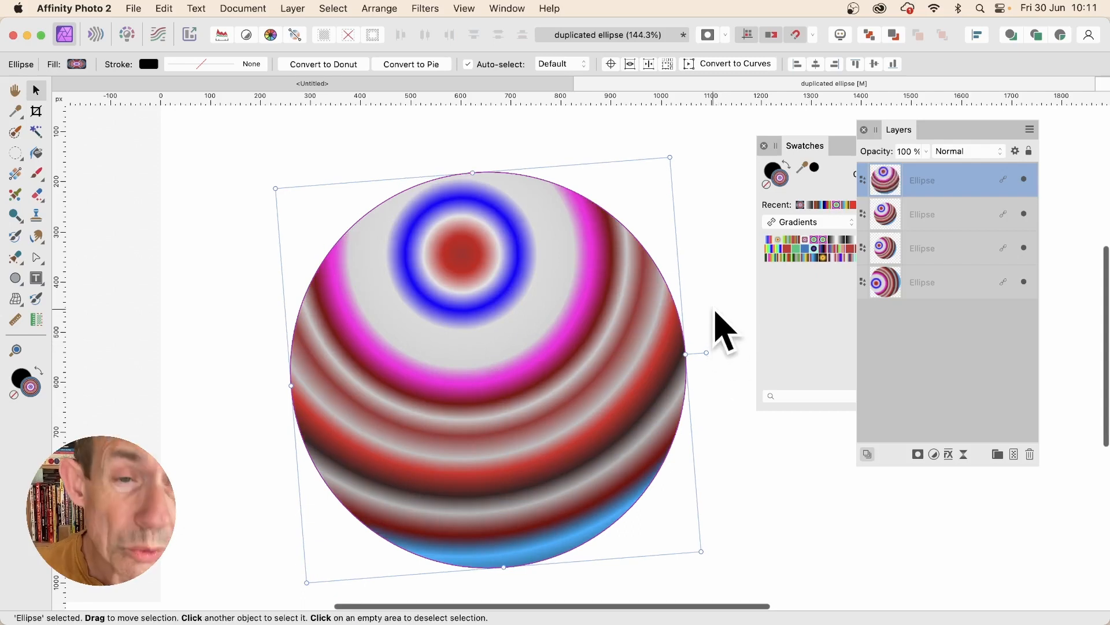
Step: Repeat the rotated duplication until the copies complete a full turn, and set the top ellipse's blend mode to Difference
key("super+j")
key("super+j")
key("super+j")
key("super+j")
key("super+j")
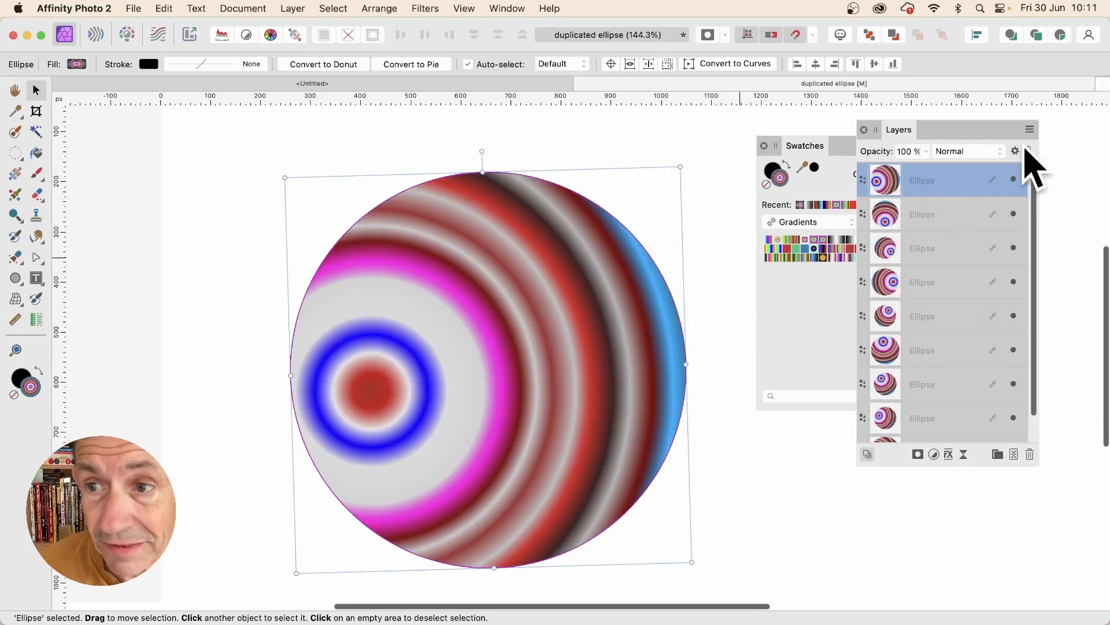
left_click(967, 151)
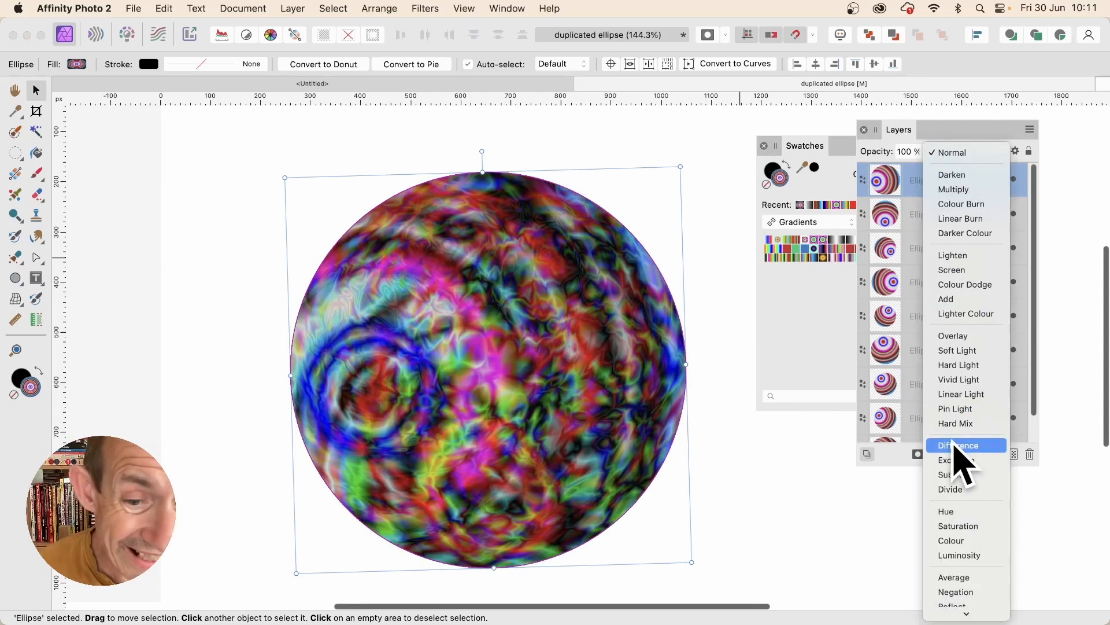
left_click(961, 460)
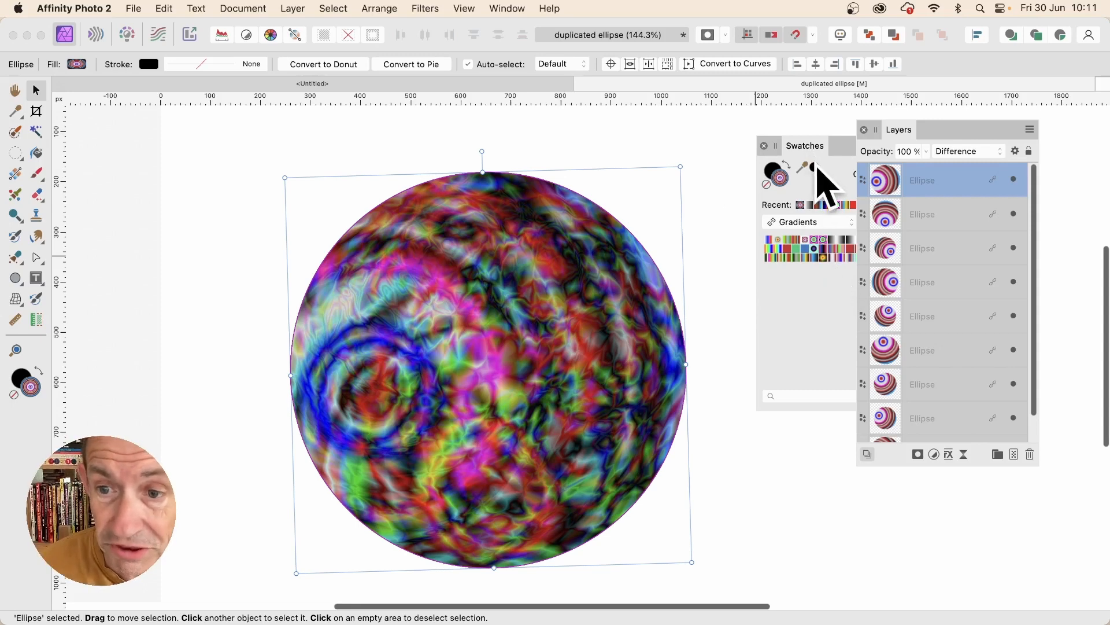
Step: Recolour the ellipses with a different multicoloured gradient preset and make it an elliptical gradient starting in the left half of the ellipse
left_click(816, 259)
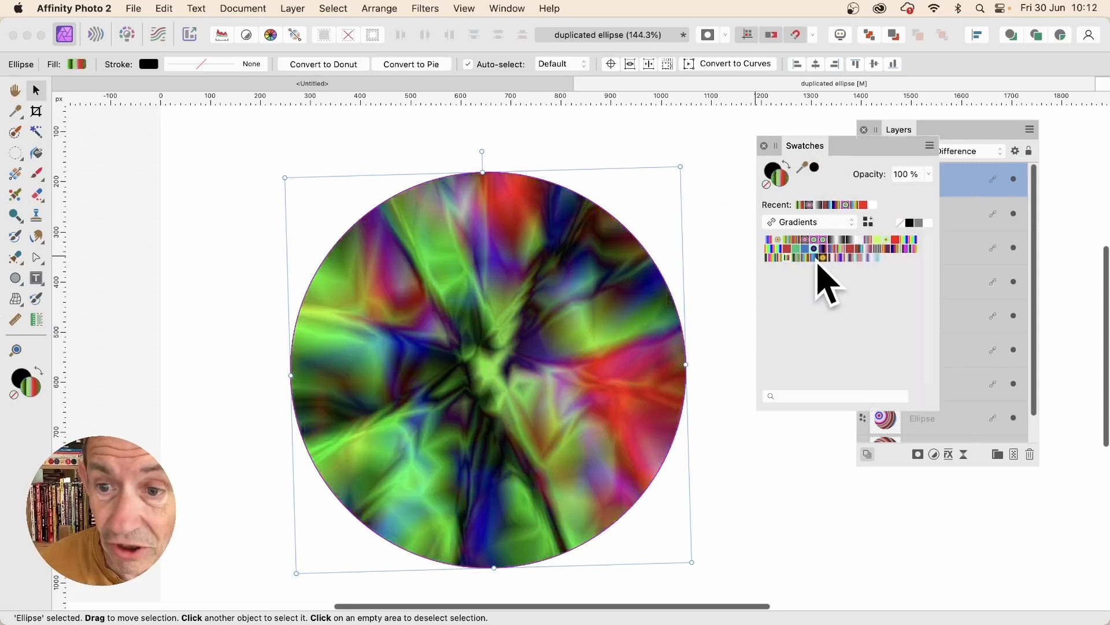
left_click(846, 252)
left_click(846, 258)
left_click(855, 258)
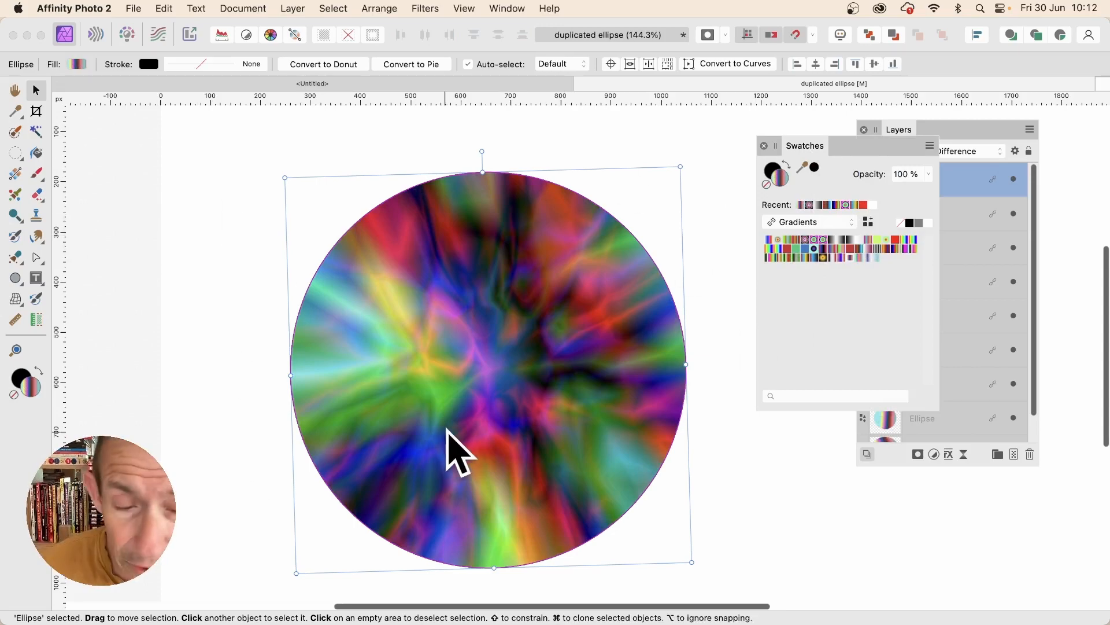
key("g")
left_click_drag(486, 370, 335, 336)
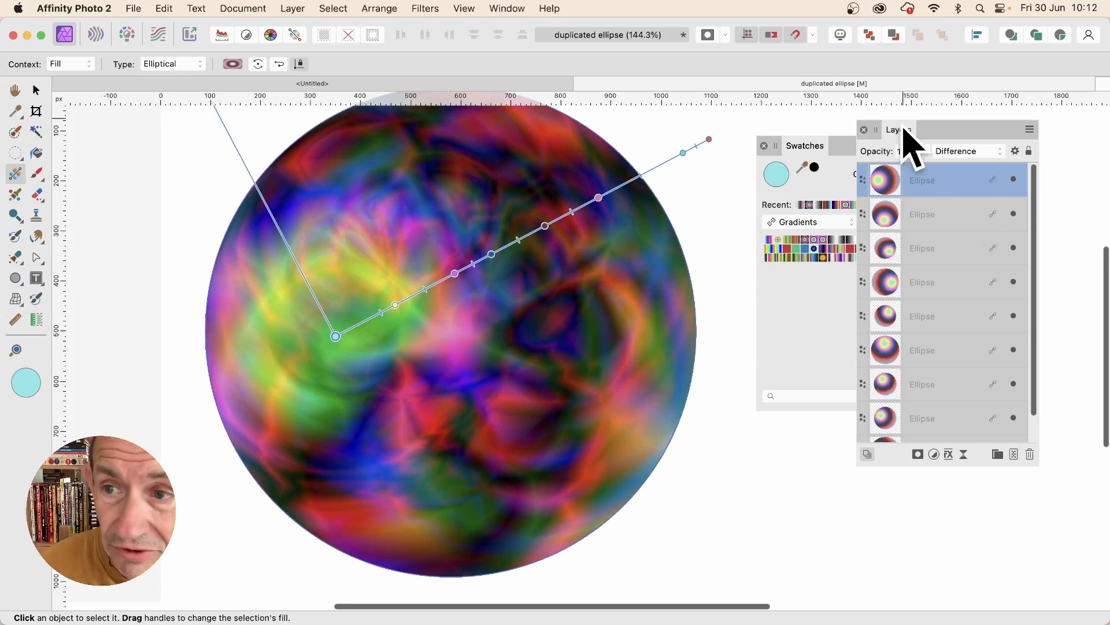
Step: Add a Bevel / Emboss effect and a Gradient Overlay with Difference blend mode to the top ellipse
left_click(949, 455)
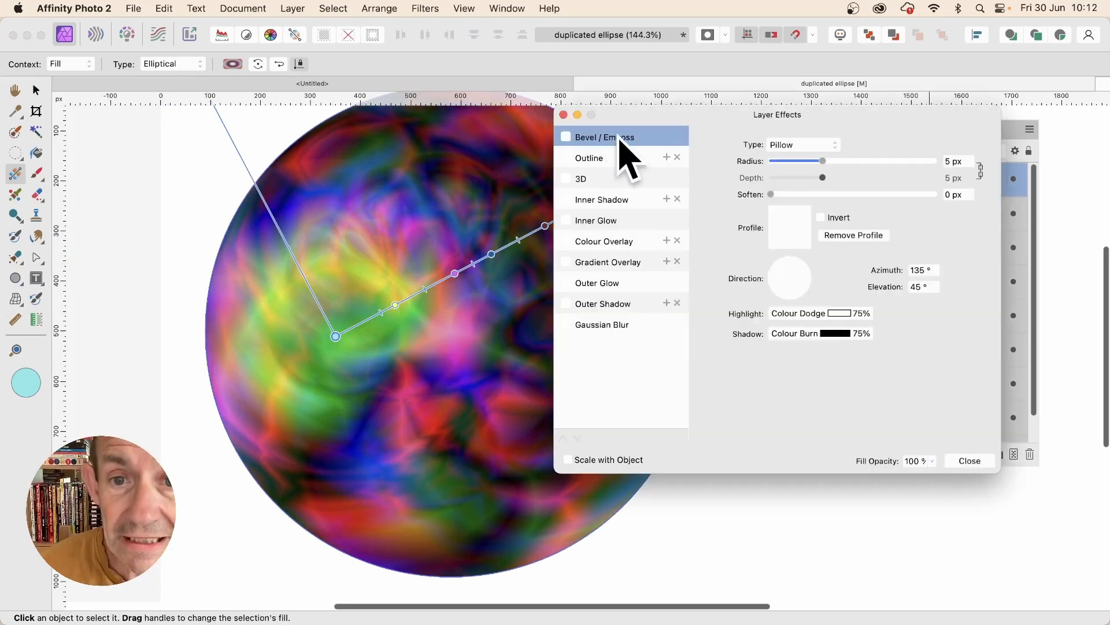
left_click(567, 137)
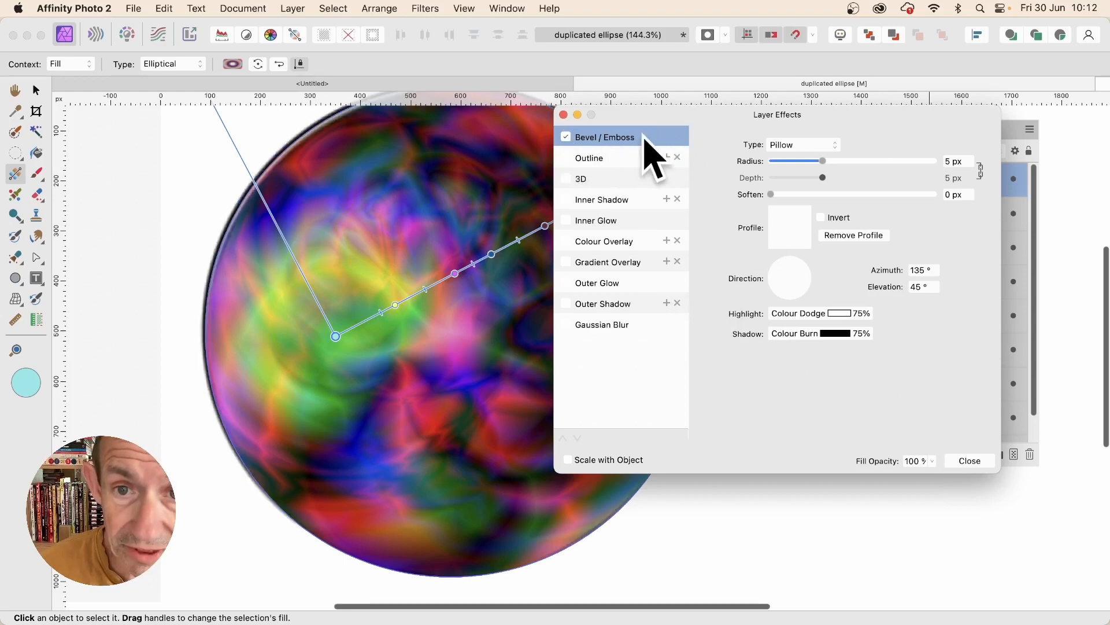
left_click(601, 265)
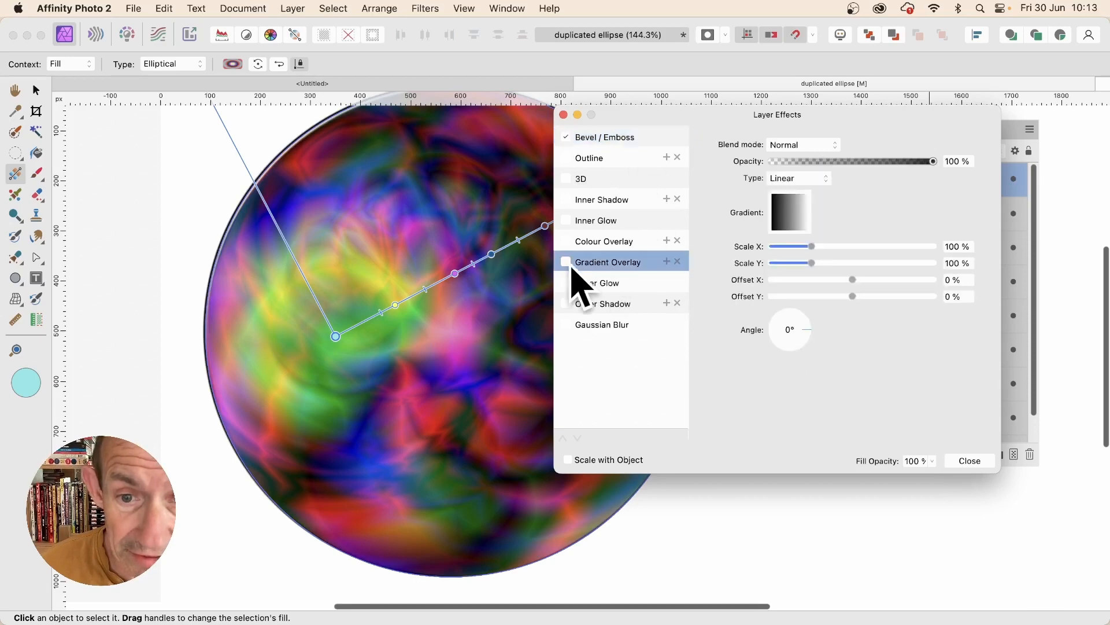
left_click(802, 146)
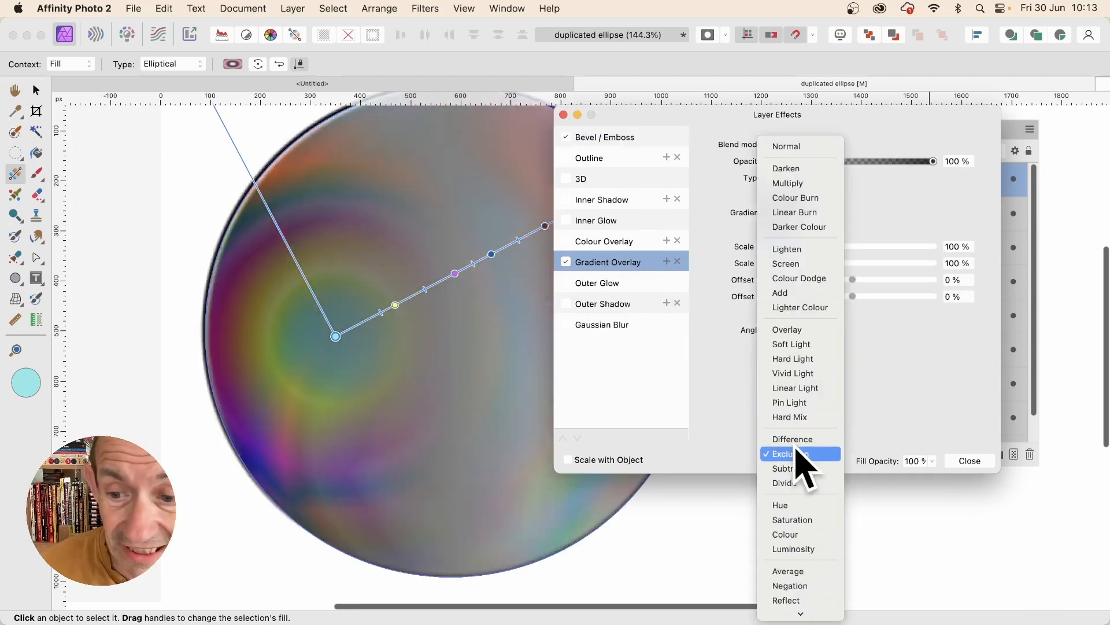
left_click(797, 441)
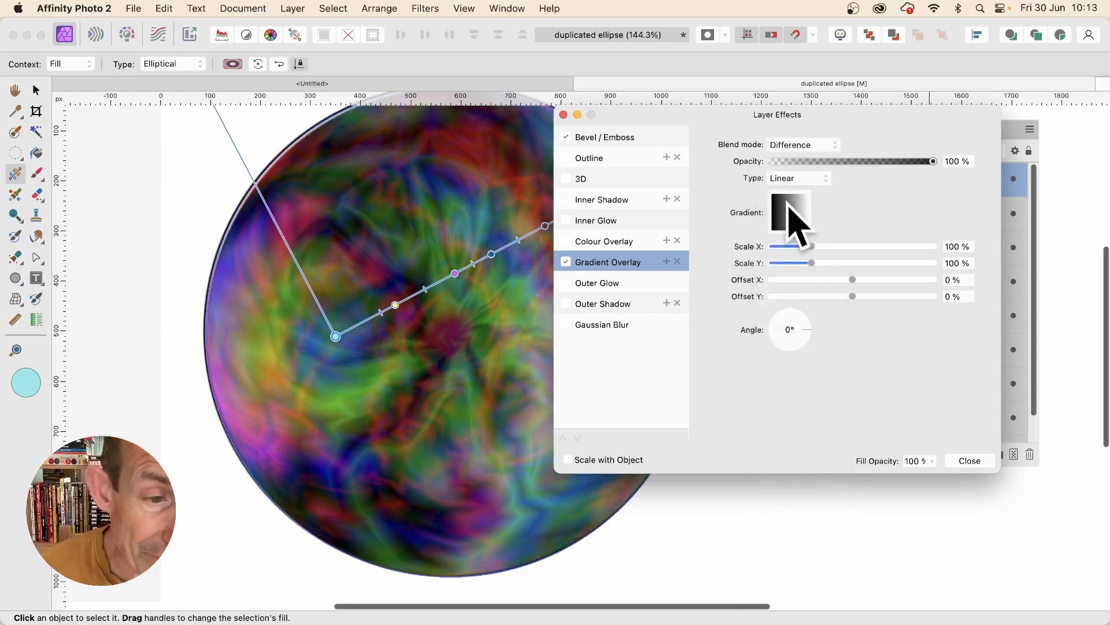
Step: Change the overlay gradient's black starting stop to orange, RGB 255, 115, 10
left_click(788, 214)
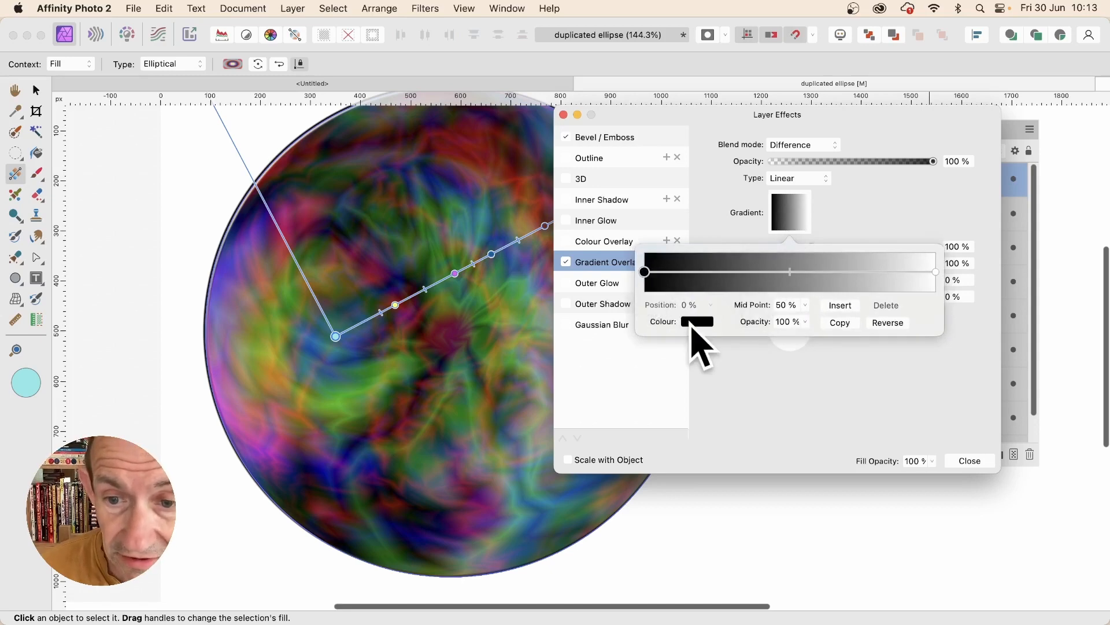
left_click(697, 322)
left_click(692, 449)
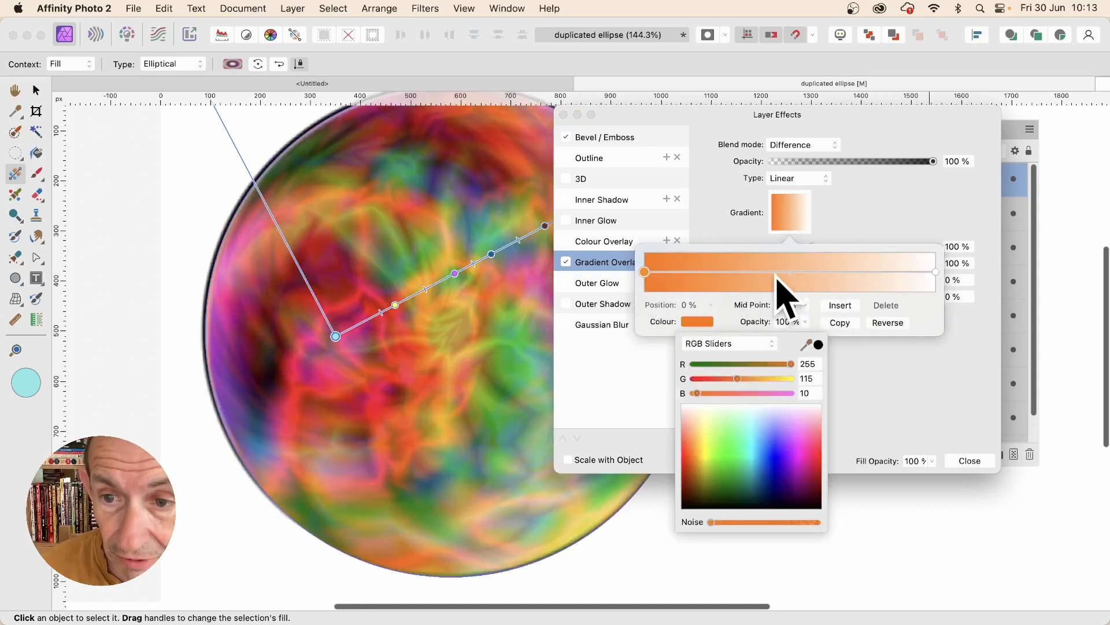
Step: Insert a gradient stop at 48% in the overlay gradient and colour it magenta, RGB 224, 0, 229
left_click(785, 271)
left_click(783, 272)
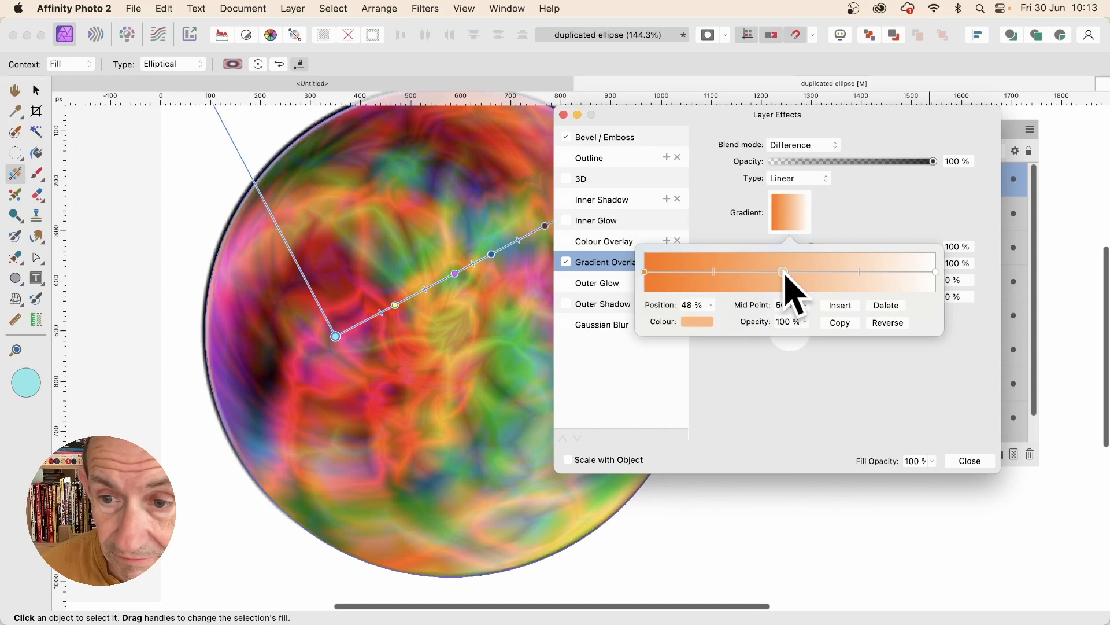
left_click(696, 322)
left_click(807, 469)
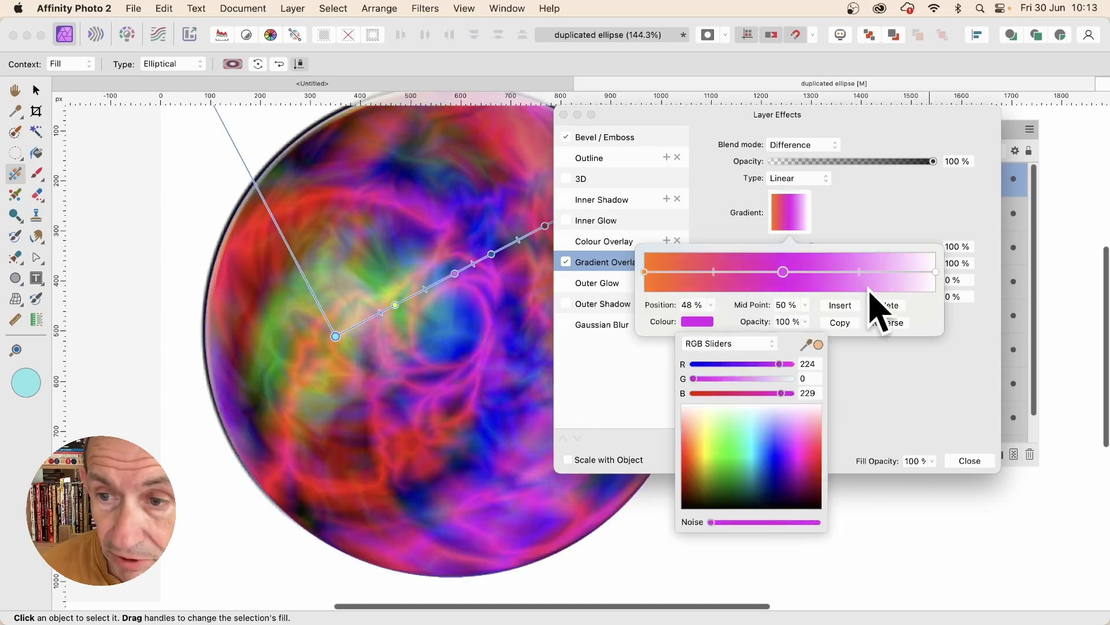
Step: Insert another overlay gradient stop at 86% and colour it green, RGB 16, 255, 147
left_click(896, 271)
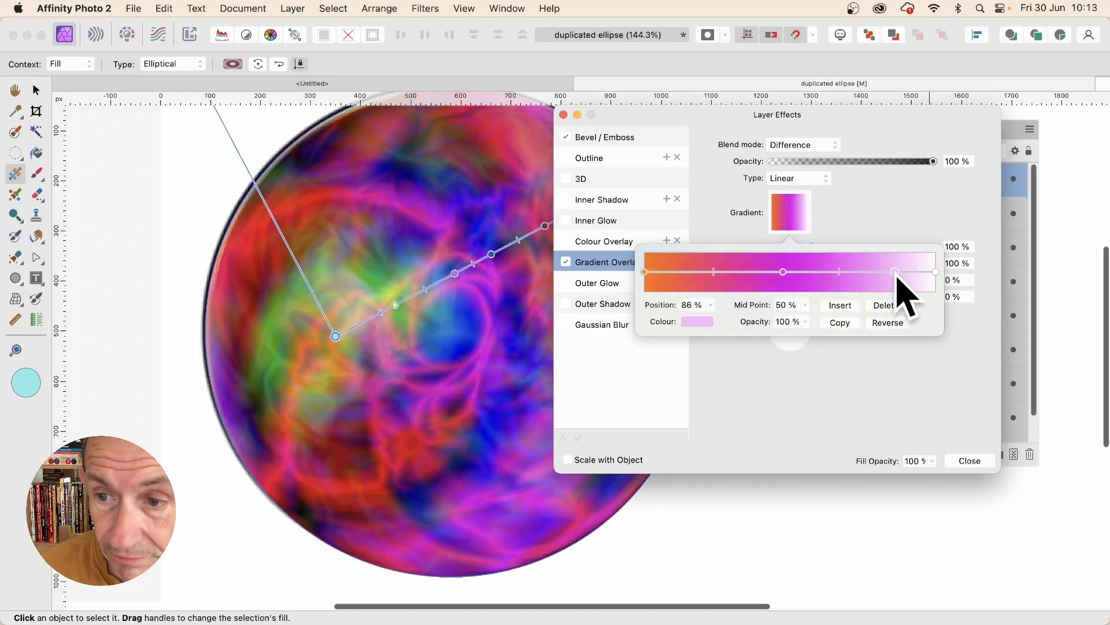
left_click(697, 323)
left_click(740, 449)
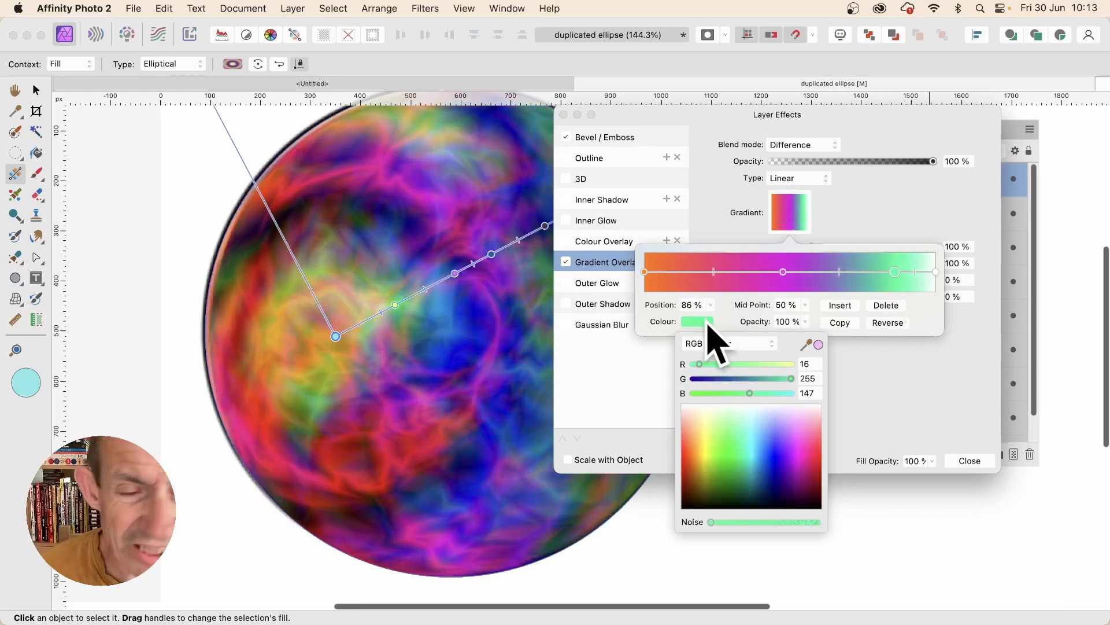
left_click(919, 410)
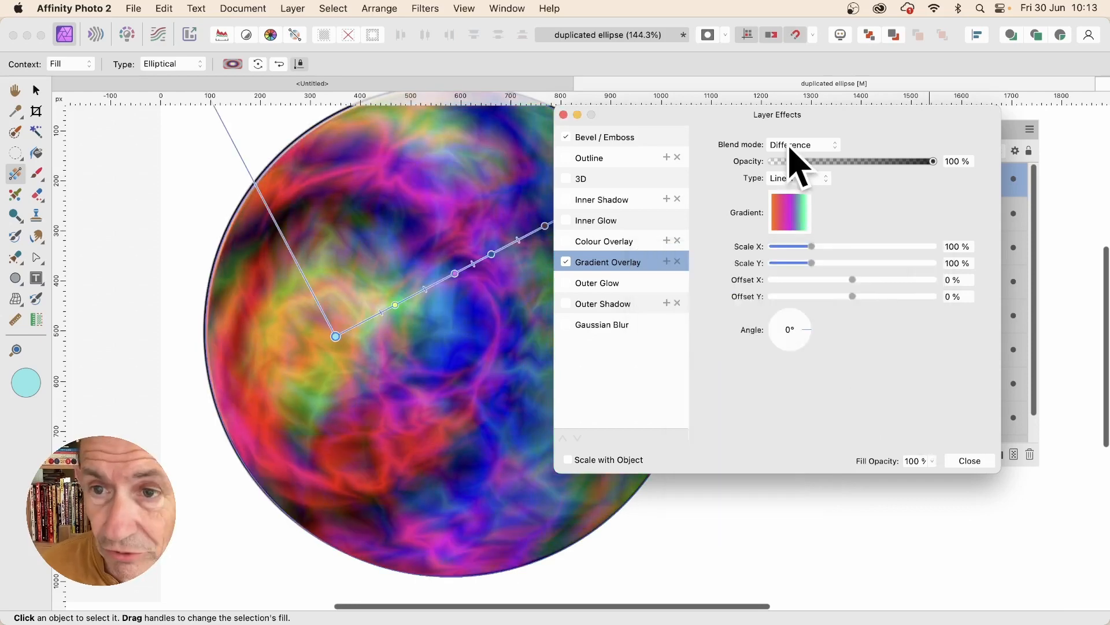
Step: Make the gradient overlay radial with Scale X 110%, Scale Y 129% and Offset X 6%, and duplicate the overlay effect
left_click(805, 181)
left_click(800, 215)
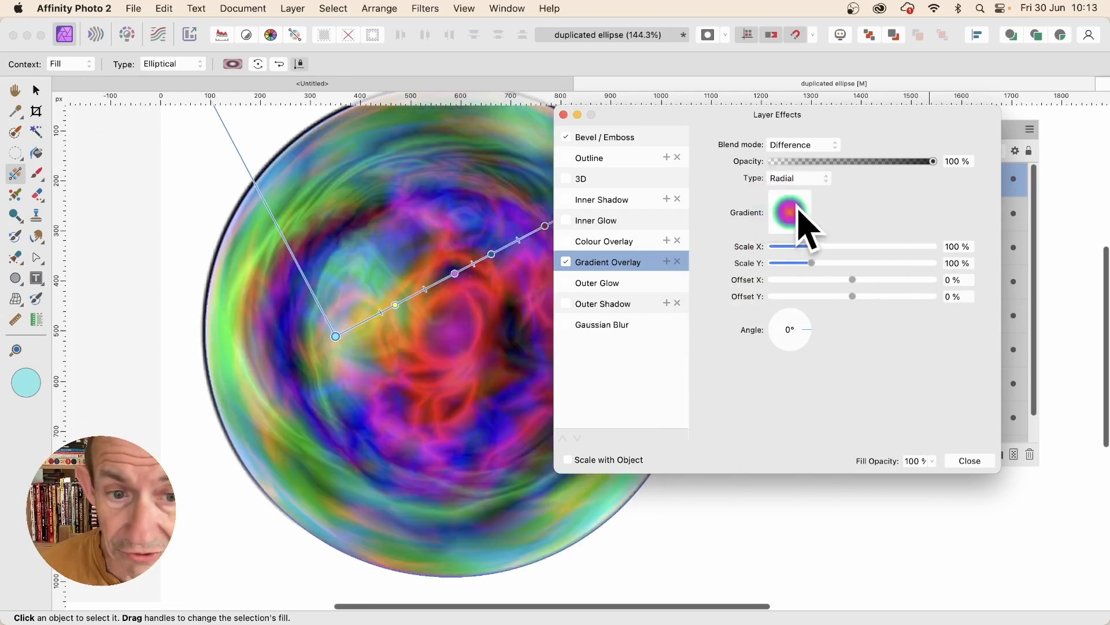
mouse_move(812, 263)
left_mouse_down()
mouse_move(831, 268)
mouse_move(808, 257)
mouse_move(815, 246)
left_mouse_up()
mouse_move(853, 280)
left_mouse_down()
mouse_move(831, 280)
mouse_move(858, 282)
left_mouse_up()
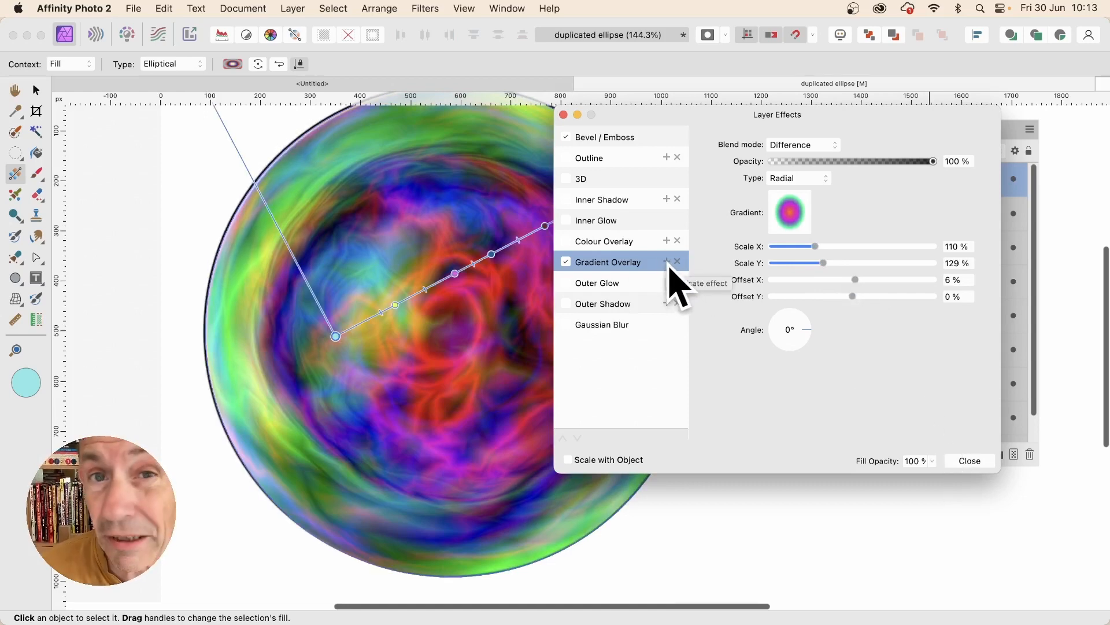
left_click(666, 263)
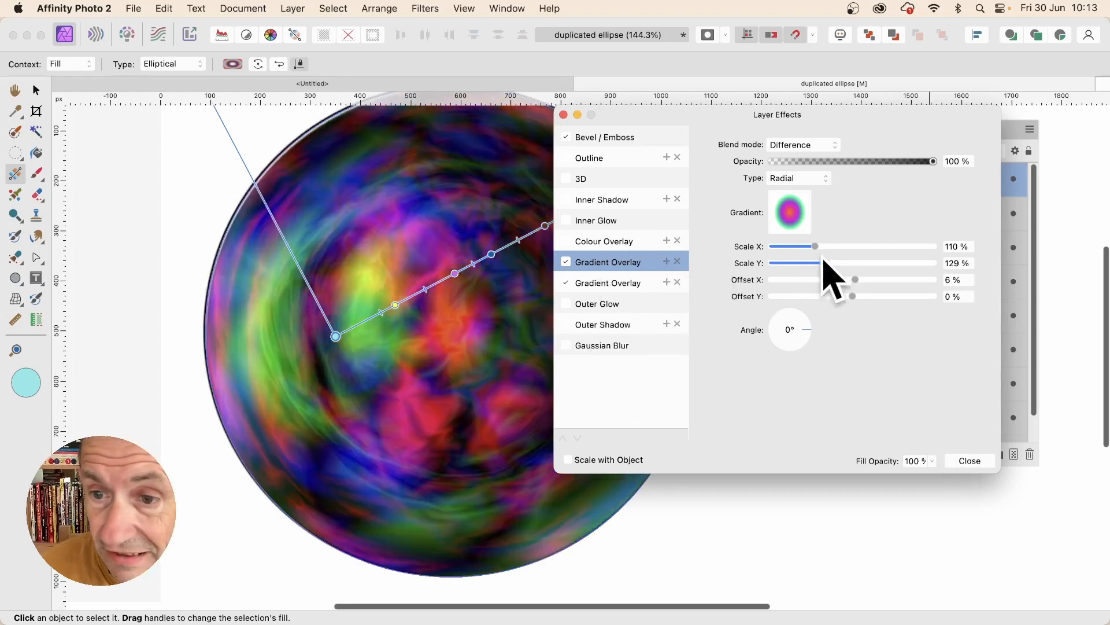
Step: Set the duplicated gradient overlay's Offset X to -53%, Offset Y to 38%, Angle to 270° and Scale X to 193%
mouse_move(855, 280)
left_mouse_down()
mouse_move(831, 281)
mouse_move(868, 296)
left_mouse_up()
left_click_drag(810, 333, 796, 347)
left_click_drag(816, 246, 830, 247)
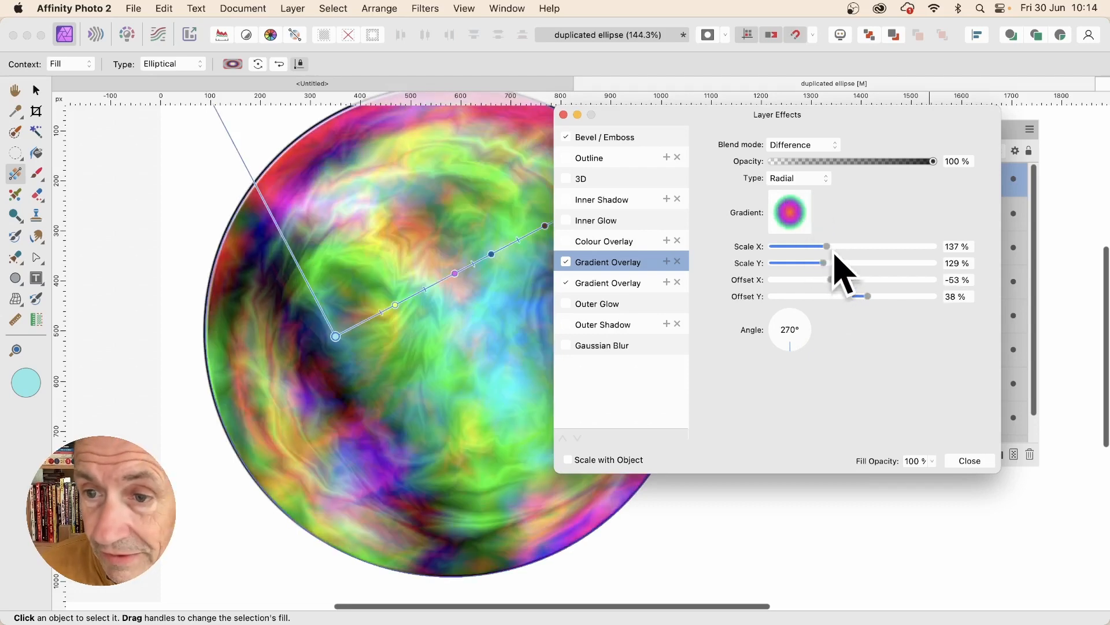
left_click_drag(835, 254, 854, 254)
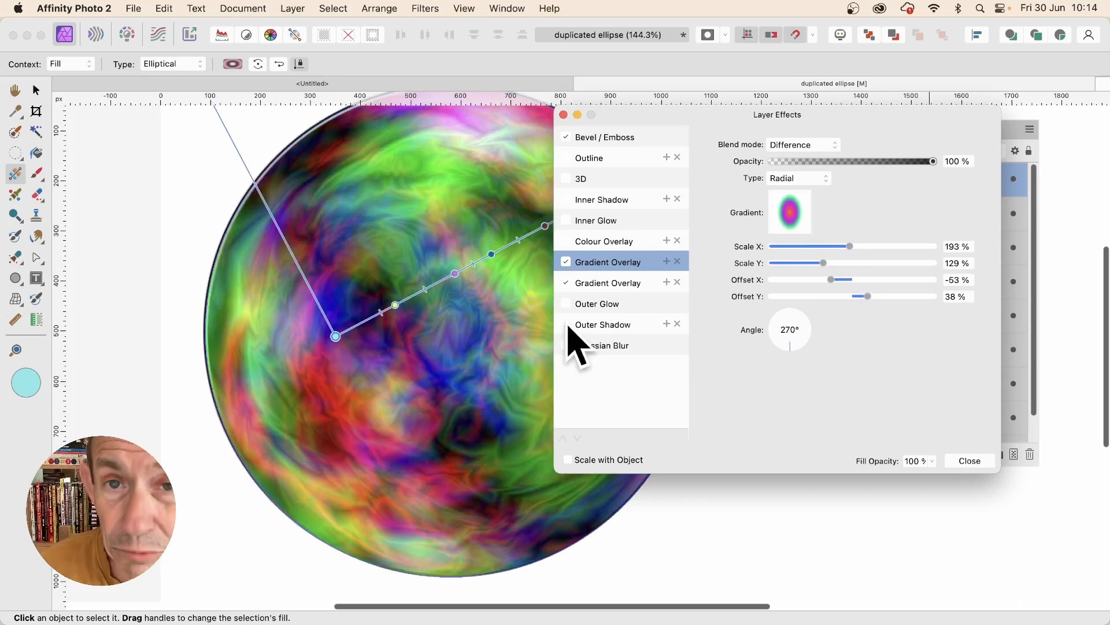
left_click(969, 461)
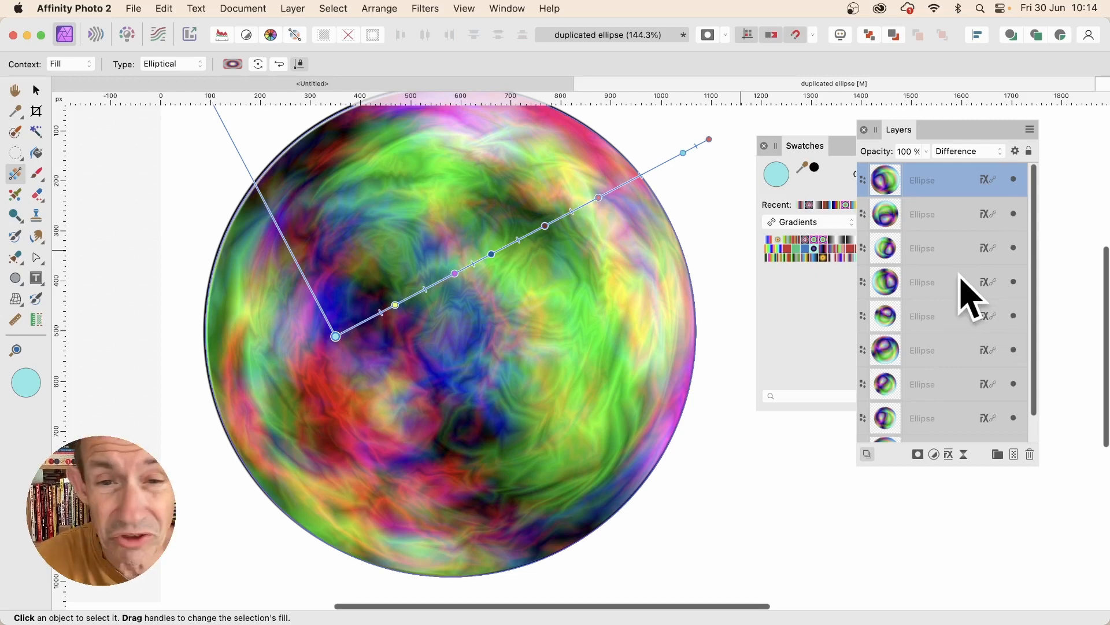
Step: With nothing selected, add a live Twirl filter layer above all the ellipses, with angle 417° and radius 324.2 px
left_click(36, 90)
left_click(135, 167)
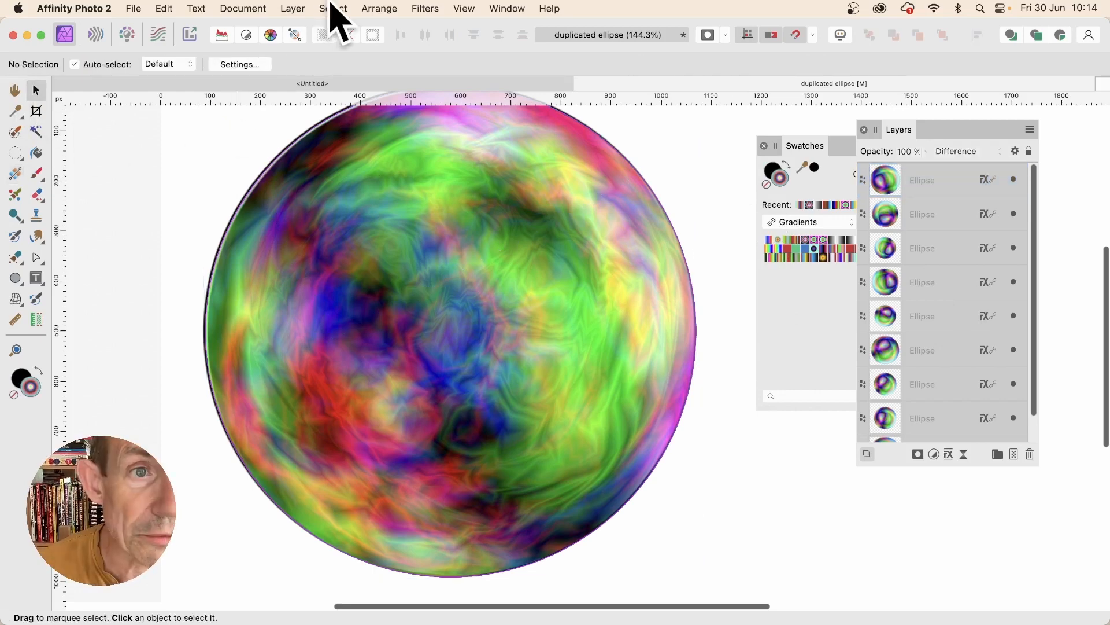
left_click(292, 8)
mouse_move(317, 213)
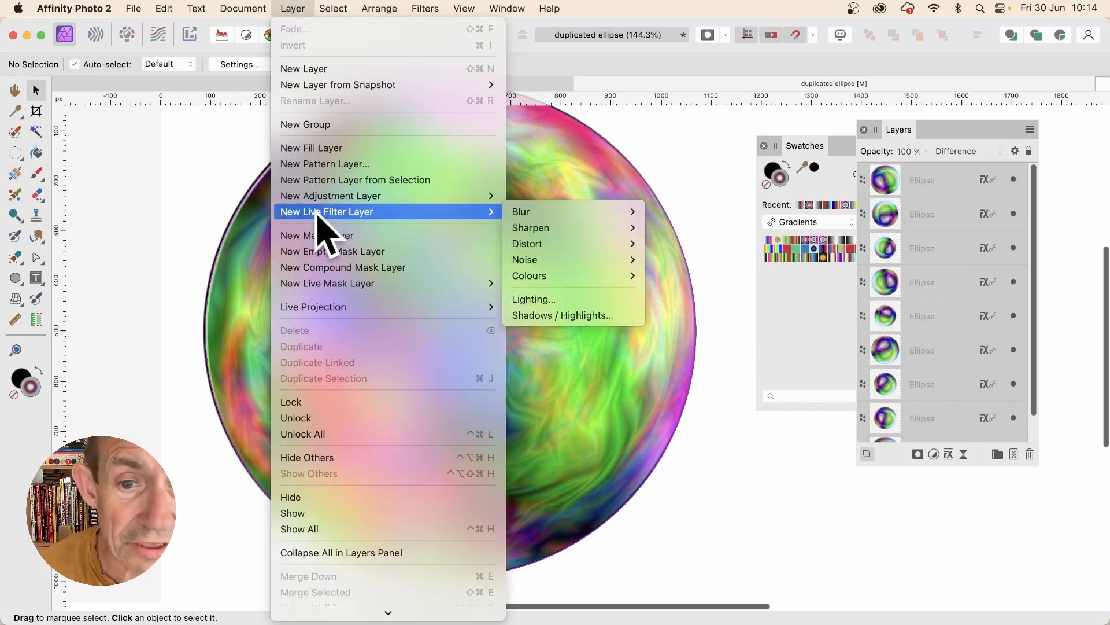
mouse_move(565, 243)
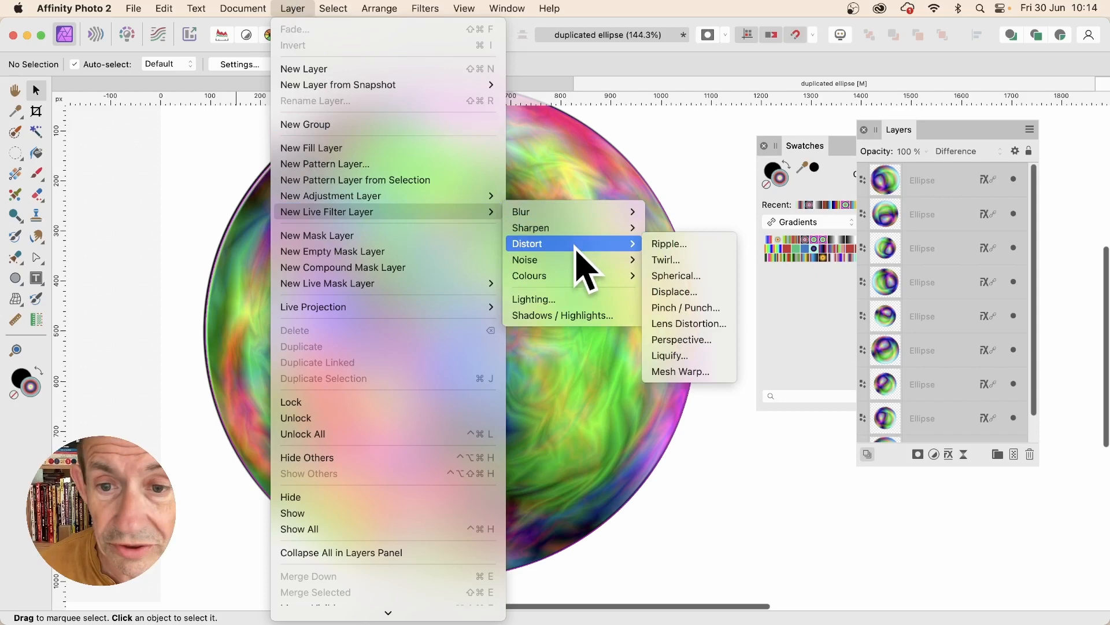
left_click(654, 261)
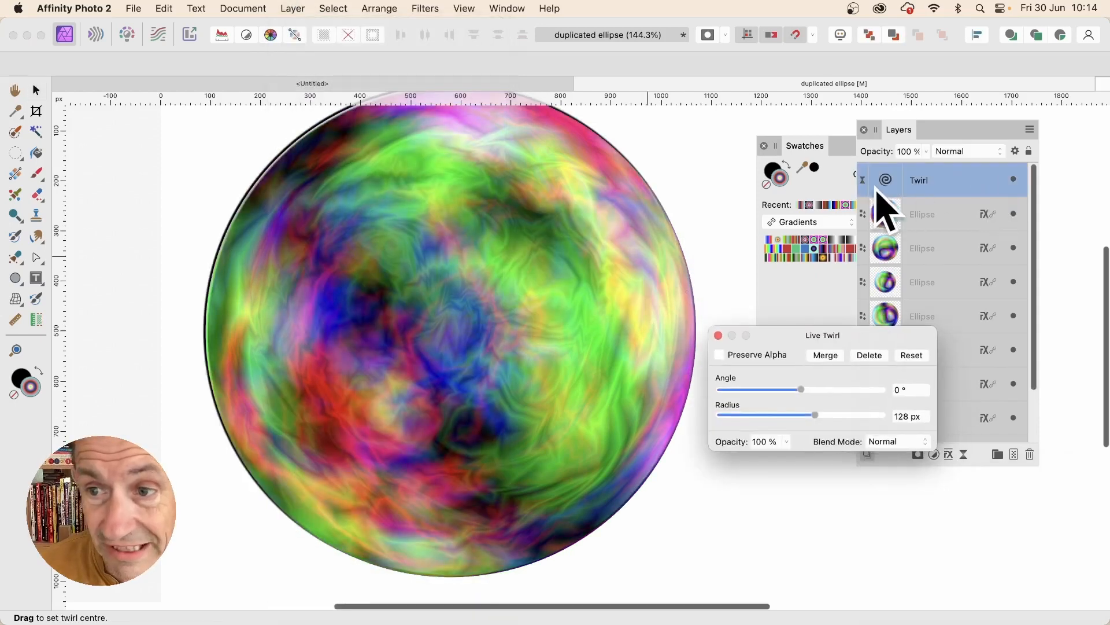
left_click_drag(823, 389, 850, 416)
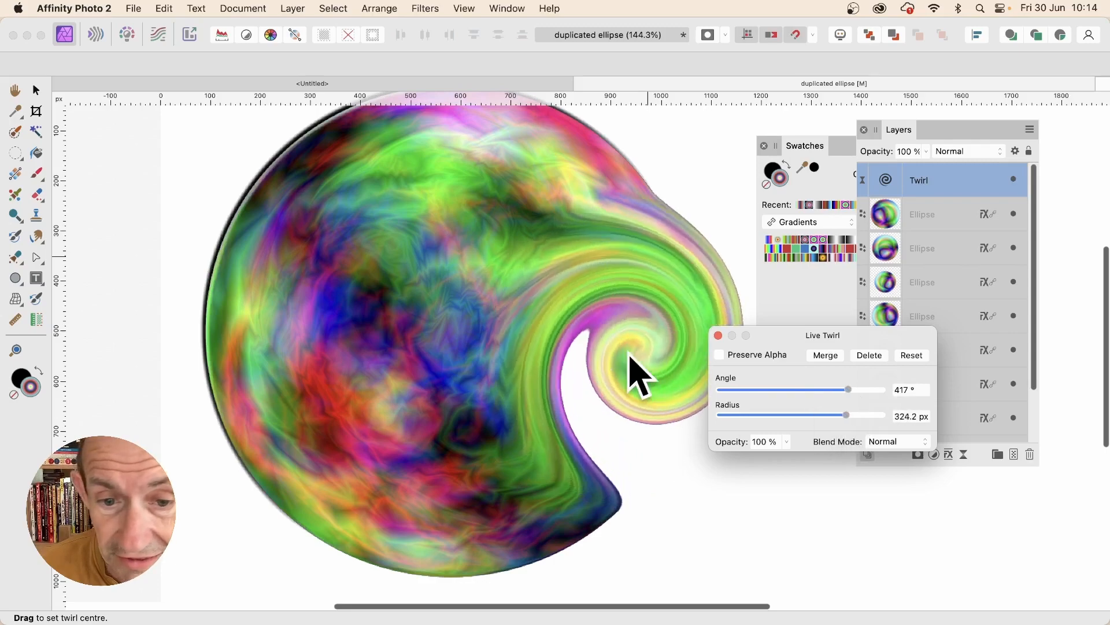
Step: Move the twirl centre into the sphere's upper-left area and set the angle to 720° and the radius to 478.5 px
left_click_drag(471, 322, 300, 240)
left_click_drag(848, 389, 883, 389)
left_click_drag(846, 415, 870, 415)
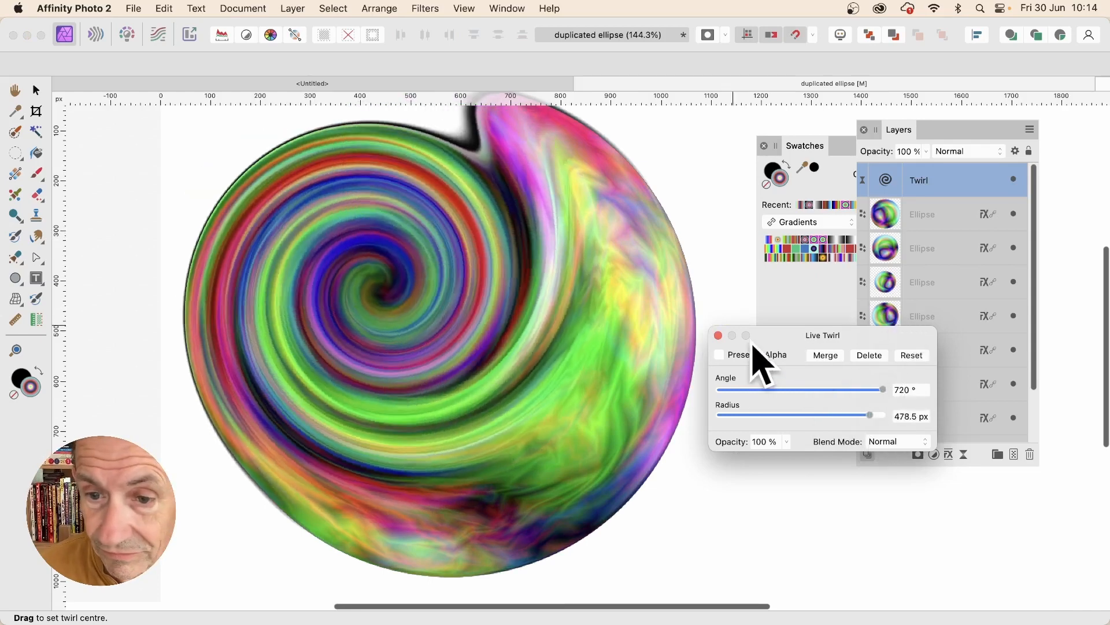
left_click(718, 336)
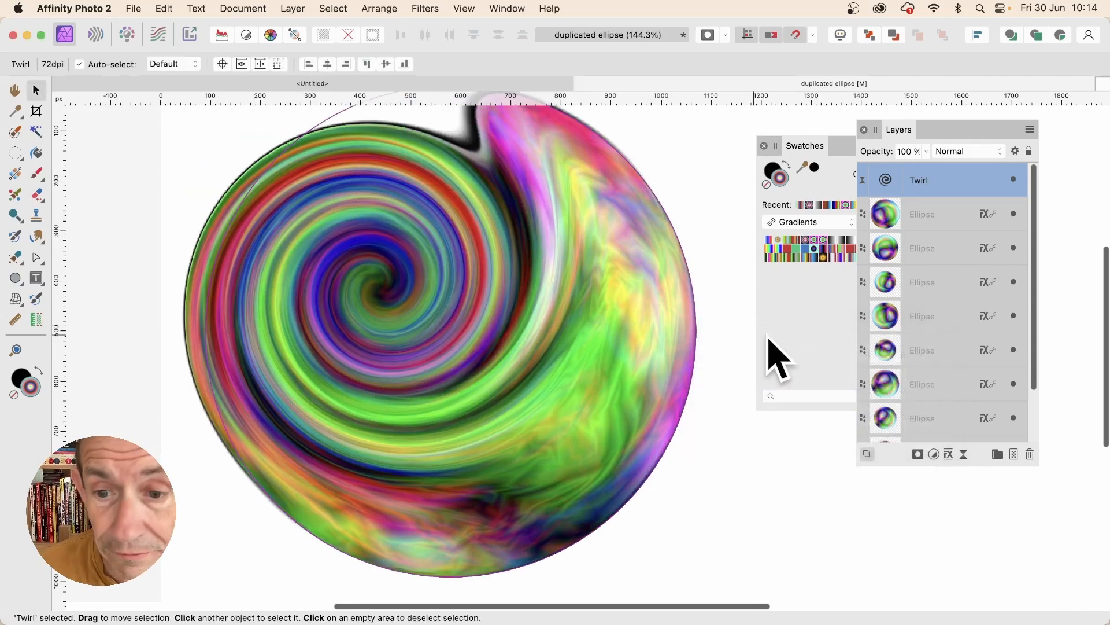
Step: Open the fill gradient of the ellipse directly below the Twirl layer for editing with the Gradient tool
left_click(925, 216)
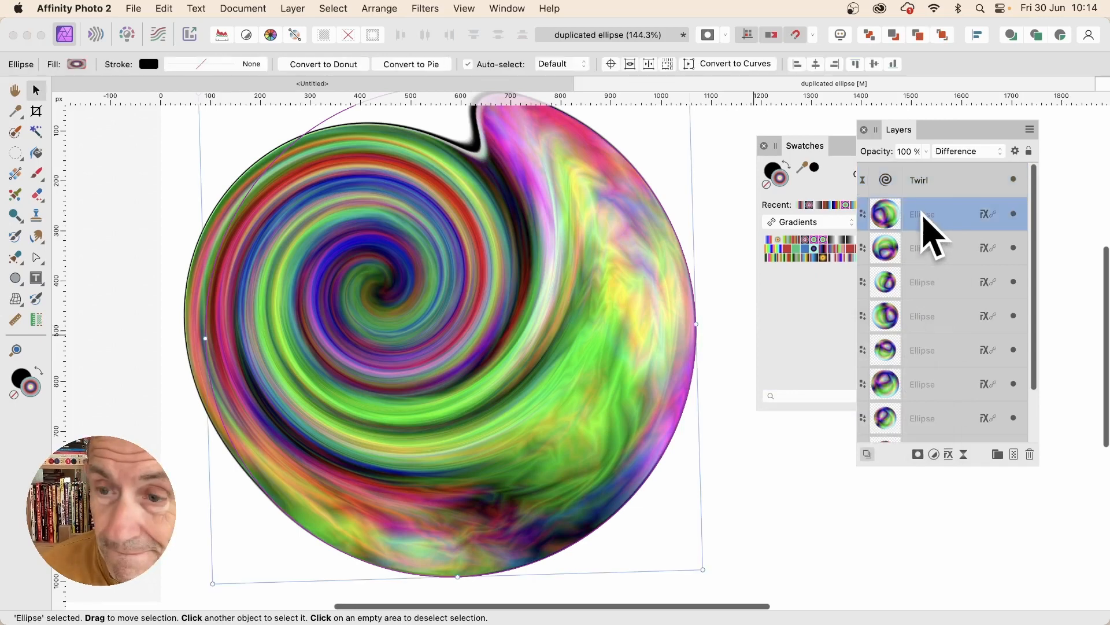
left_click(17, 176)
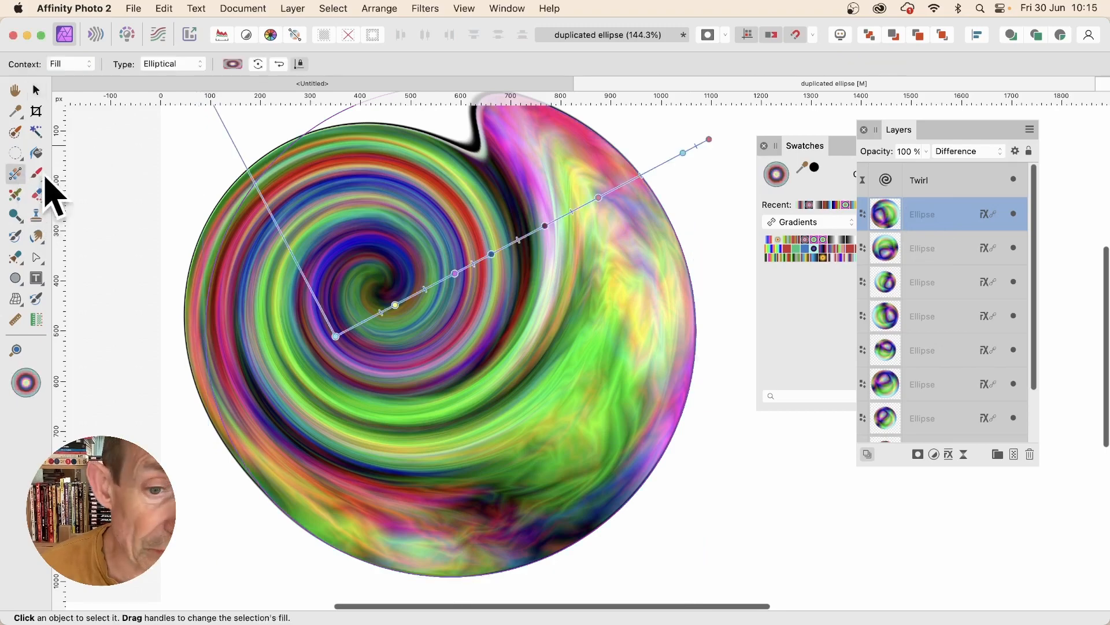